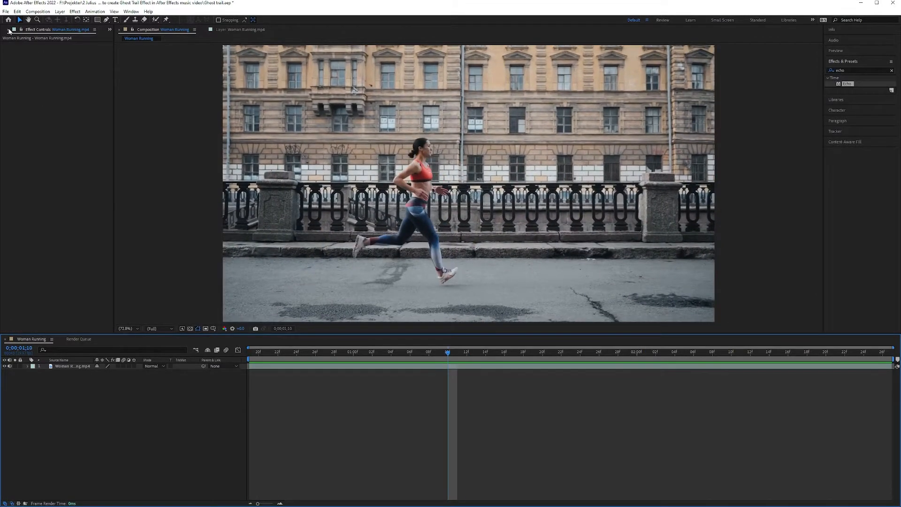
Step: Open the Woman Running footage layer in its own Layer view, framed closely on the runner
{"action": "left_click", "coordinate": [9, 30]}
{"action": "left_click_drag", "start_coordinate": [451, 359], "coordinate": [353, 357]}
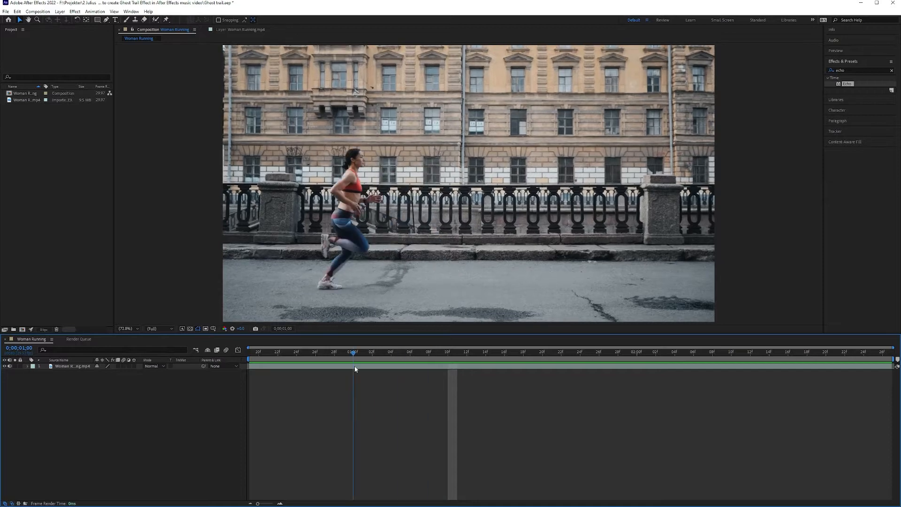
{"action": "left_click", "coordinate": [56, 369]}
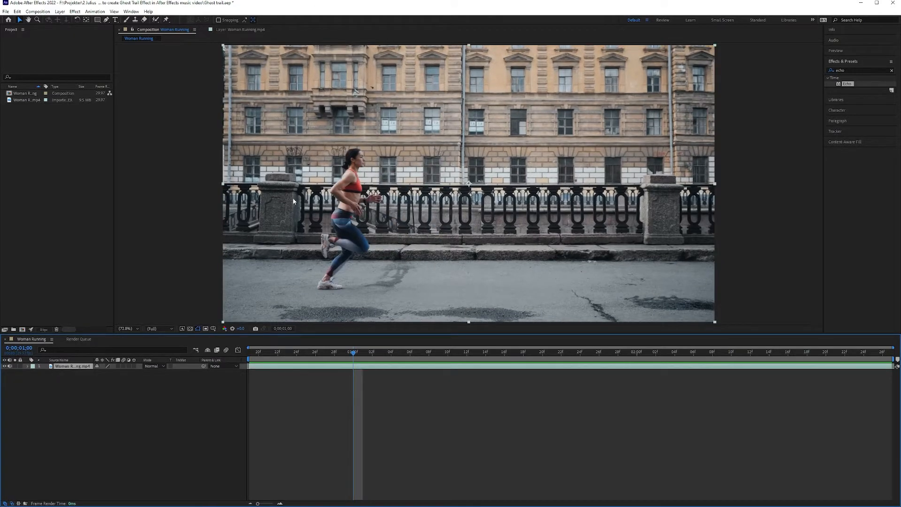
{"action": "double_click", "coordinate": [402, 161]}
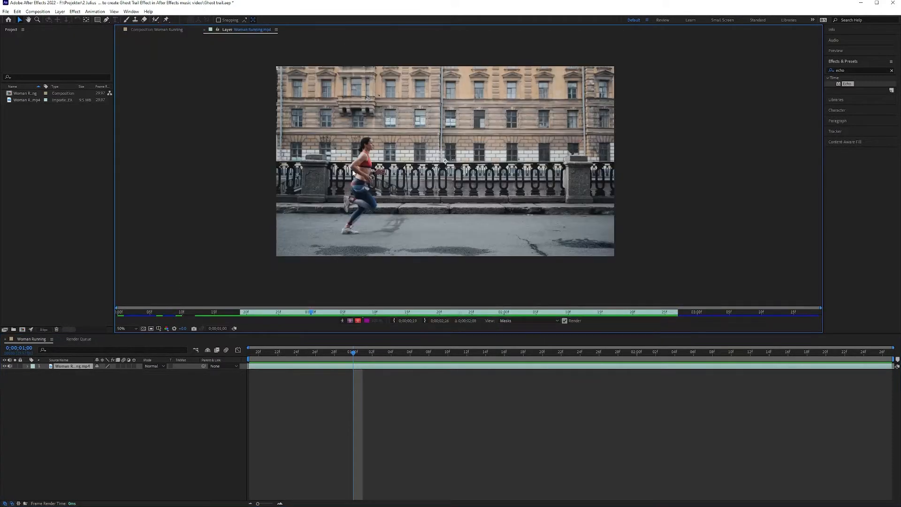
{"action": "key", "text": "h"}
{"action": "scroll", "coordinate": [347, 169], "scroll_direction": "up", "scroll_amount": 4}
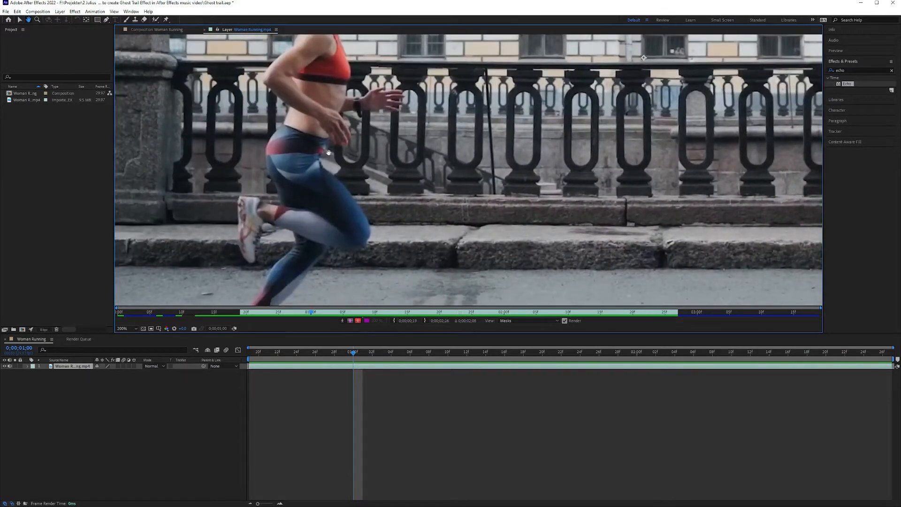
{"action": "scroll", "coordinate": [431, 149], "scroll_direction": "down", "scroll_amount": 1}
{"action": "left_click_drag", "start_coordinate": [329, 153], "coordinate": [411, 170]}
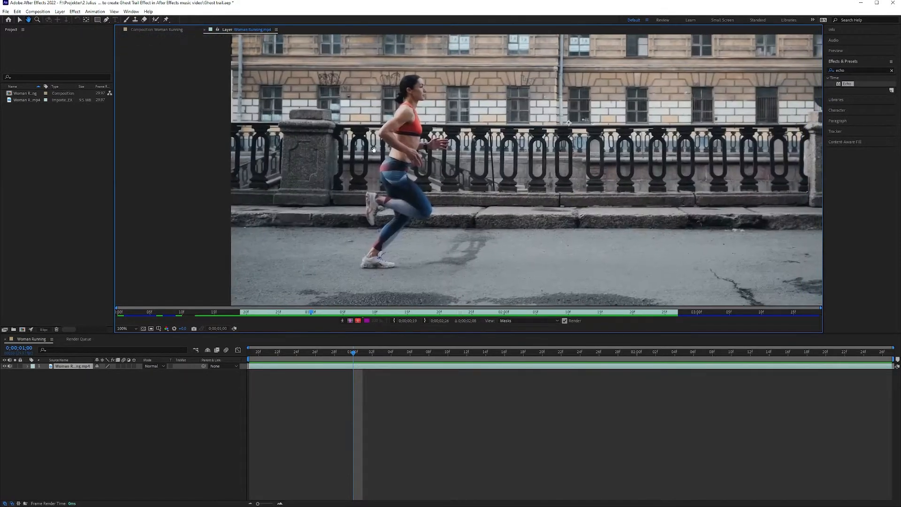
Step: At 0;00;00;21, paint a Roto Brush foreground selection over the running woman's body and legs
{"action": "left_click_drag", "start_coordinate": [345, 352], "coordinate": [242, 348]}
{"action": "left_click_drag", "start_coordinate": [342, 184], "coordinate": [379, 188]}
{"action": "left_click_drag", "start_coordinate": [250, 356], "coordinate": [268, 355]}
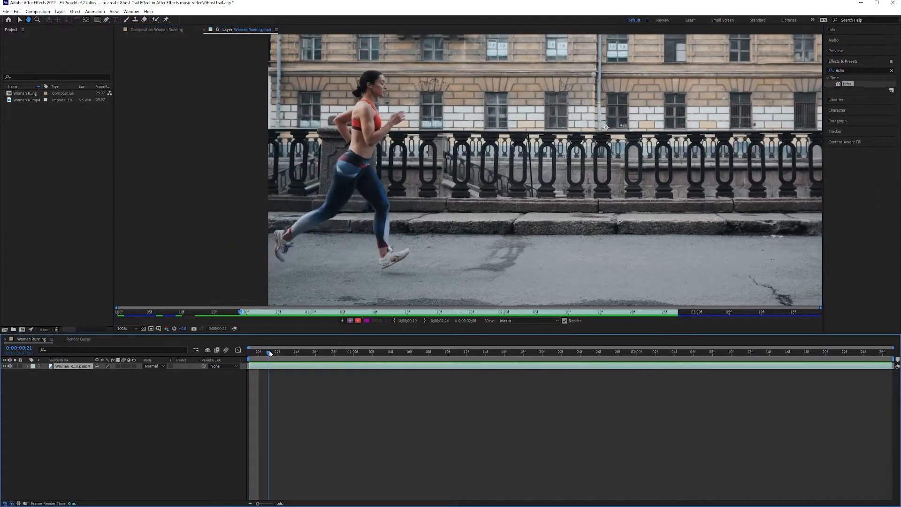
{"action": "left_click_drag", "start_coordinate": [346, 163], "coordinate": [364, 171]}
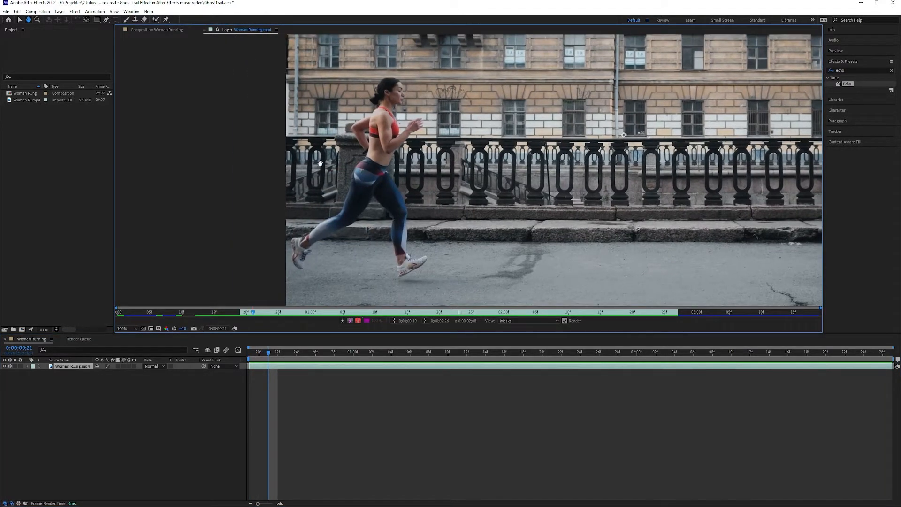
{"action": "left_click", "coordinate": [154, 22]}
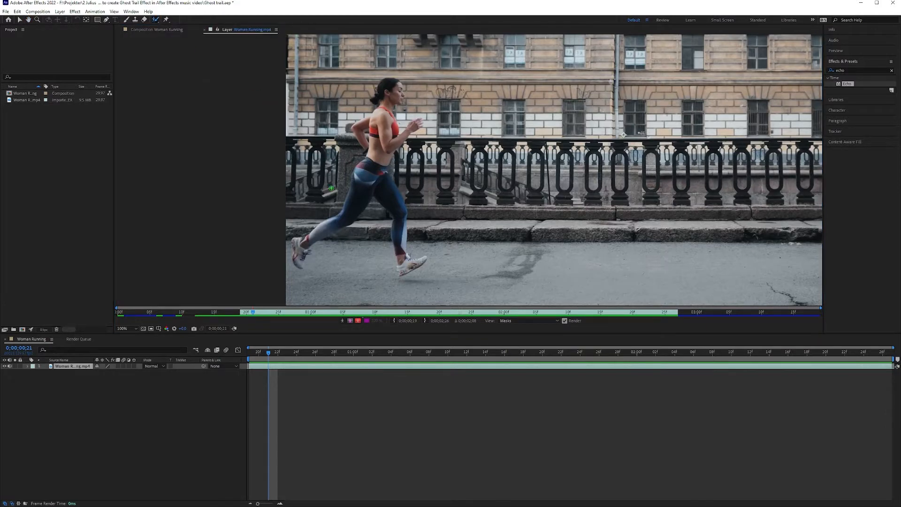
{"action": "key", "text": "period"}
{"action": "mouse_move", "coordinate": [256, 162]}
{"action": "left_mouse_down"}
{"action": "mouse_move", "coordinate": [217, 272]}
{"action": "mouse_move", "coordinate": [190, 279]}
{"action": "left_mouse_up"}
{"action": "left_click_drag", "start_coordinate": [273, 189], "coordinate": [360, 138]}
{"action": "left_click_drag", "start_coordinate": [247, 213], "coordinate": [245, 262]}
{"action": "mouse_move", "coordinate": [444, 240]}
{"action": "left_mouse_down"}
{"action": "mouse_move", "coordinate": [449, 263]}
{"action": "mouse_move", "coordinate": [492, 256]}
{"action": "mouse_move", "coordinate": [464, 258]}
{"action": "mouse_move", "coordinate": [453, 236]}
{"action": "left_mouse_up"}
{"action": "mouse_move", "coordinate": [451, 275]}
{"action": "left_mouse_down"}
{"action": "mouse_move", "coordinate": [457, 160]}
{"action": "mouse_move", "coordinate": [469, 205]}
{"action": "mouse_move", "coordinate": [488, 207]}
{"action": "mouse_move", "coordinate": [522, 169]}
{"action": "mouse_move", "coordinate": [476, 210]}
{"action": "mouse_move", "coordinate": [483, 157]}
{"action": "mouse_move", "coordinate": [513, 185]}
{"action": "left_mouse_up"}
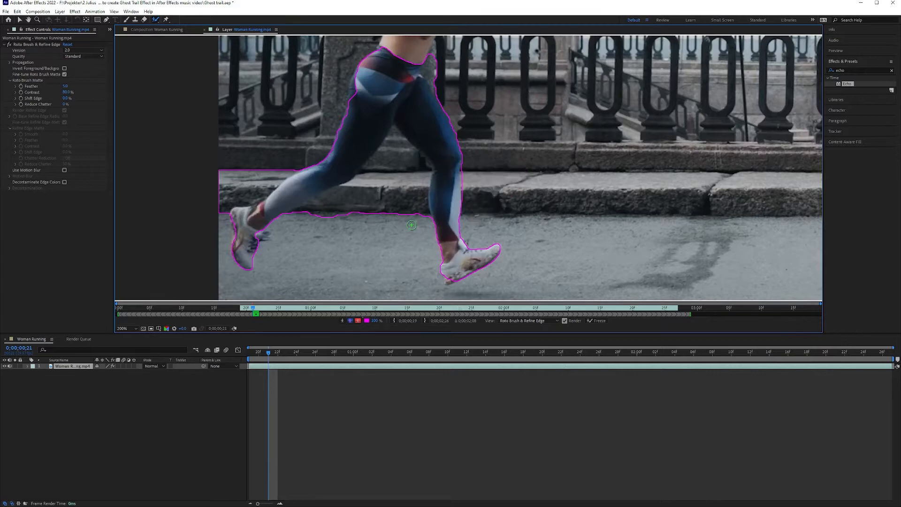
Step: Subtract the pavement between the runner's legs and the background behind her rear foot from the Roto Brush selection
{"action": "mouse_move", "coordinate": [421, 223]}
{"action": "left_mouse_down"}
{"action": "mouse_move", "coordinate": [424, 186]}
{"action": "mouse_move", "coordinate": [402, 145]}
{"action": "mouse_move", "coordinate": [378, 179]}
{"action": "mouse_move", "coordinate": [313, 217]}
{"action": "mouse_move", "coordinate": [398, 188]}
{"action": "mouse_move", "coordinate": [396, 221]}
{"action": "left_mouse_up"}
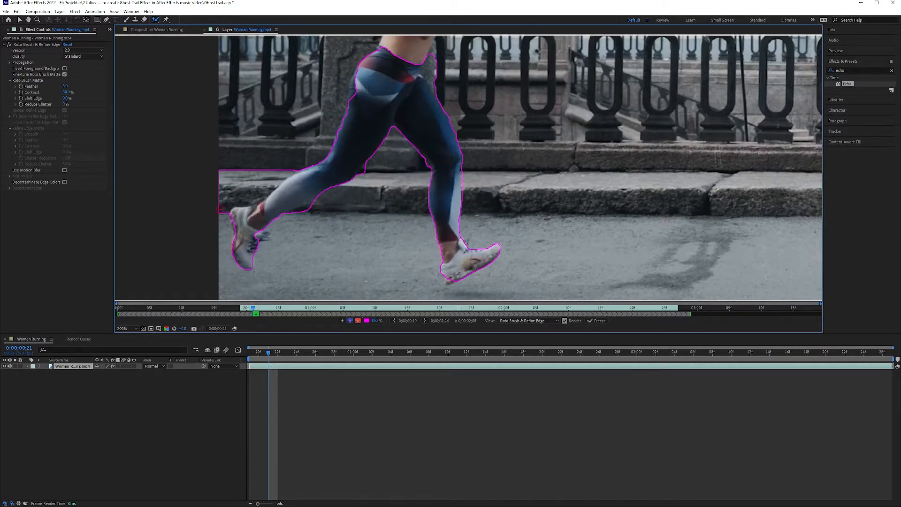
{"action": "left_click_drag", "start_coordinate": [233, 194], "coordinate": [301, 163]}
{"action": "mouse_move", "coordinate": [371, 125]}
{"action": "left_mouse_down"}
{"action": "mouse_move", "coordinate": [346, 234]}
{"action": "mouse_move", "coordinate": [362, 116]}
{"action": "mouse_move", "coordinate": [379, 116]}
{"action": "mouse_move", "coordinate": [396, 160]}
{"action": "mouse_move", "coordinate": [445, 134]}
{"action": "mouse_move", "coordinate": [384, 224]}
{"action": "left_mouse_up"}
Step: Refine the Roto Brush selection around the runner's upper body, excluding the background and including her front hand, rear arm and head
{"action": "mouse_move", "coordinate": [324, 123]}
{"action": "left_mouse_down"}
{"action": "mouse_move", "coordinate": [356, 112]}
{"action": "mouse_move", "coordinate": [413, 145]}
{"action": "mouse_move", "coordinate": [435, 116]}
{"action": "mouse_move", "coordinate": [472, 121]}
{"action": "mouse_move", "coordinate": [398, 209]}
{"action": "mouse_move", "coordinate": [403, 242]}
{"action": "mouse_move", "coordinate": [429, 287]}
{"action": "left_mouse_up"}
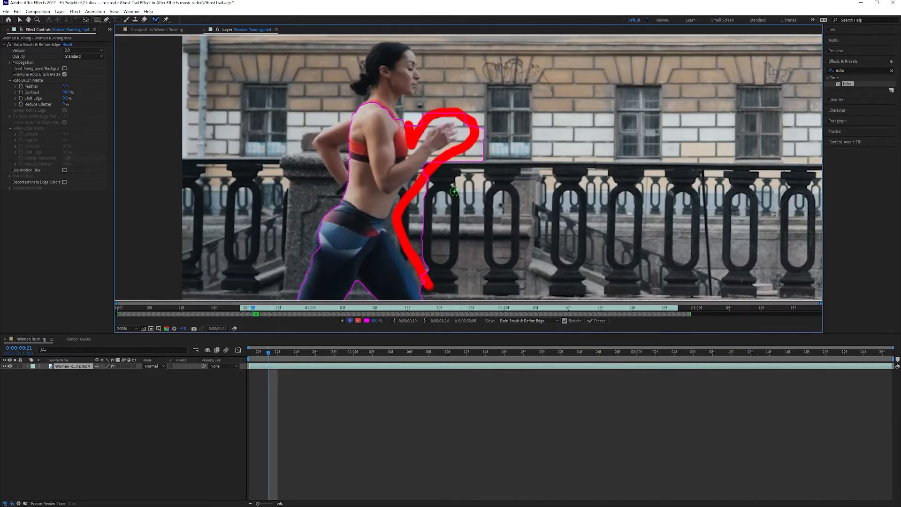
{"action": "left_click_drag", "start_coordinate": [451, 128], "coordinate": [429, 152]}
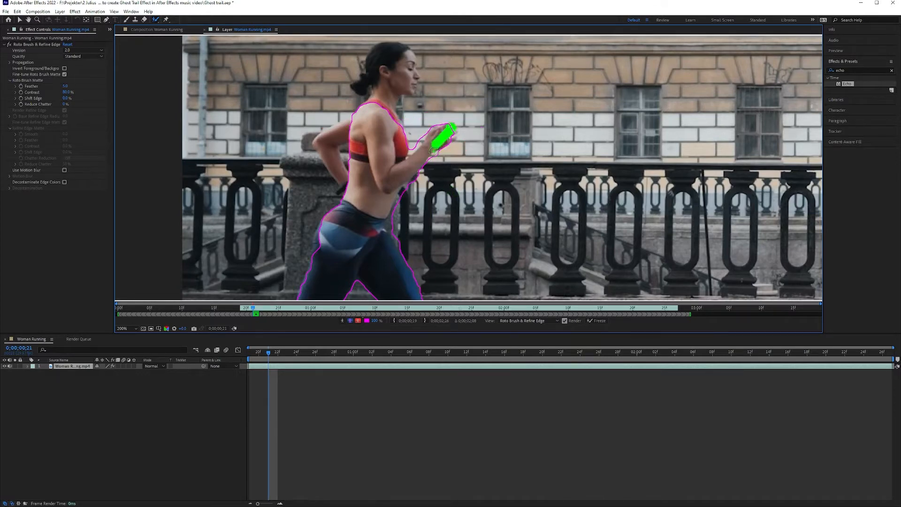
{"action": "left_click_drag", "start_coordinate": [405, 192], "coordinate": [397, 218]}
{"action": "mouse_move", "coordinate": [347, 190]}
{"action": "left_mouse_down"}
{"action": "mouse_move", "coordinate": [327, 137]}
{"action": "mouse_move", "coordinate": [359, 117]}
{"action": "mouse_move", "coordinate": [347, 157]}
{"action": "mouse_move", "coordinate": [307, 155]}
{"action": "mouse_move", "coordinate": [331, 185]}
{"action": "mouse_move", "coordinate": [284, 287]}
{"action": "left_mouse_up"}
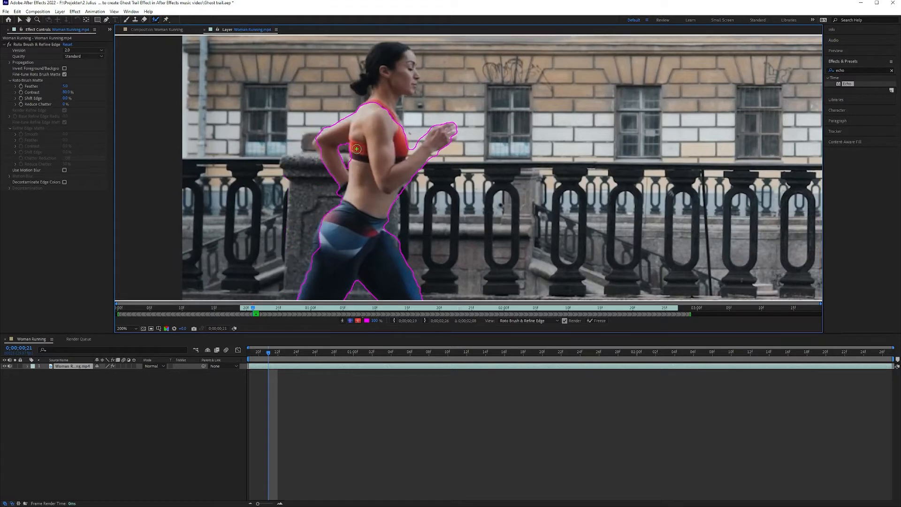
{"action": "mouse_move", "coordinate": [375, 104]}
{"action": "left_mouse_down"}
{"action": "mouse_move", "coordinate": [382, 80]}
{"action": "mouse_move", "coordinate": [355, 88]}
{"action": "mouse_move", "coordinate": [378, 52]}
{"action": "mouse_move", "coordinate": [400, 52]}
{"action": "mouse_move", "coordinate": [415, 73]}
{"action": "mouse_move", "coordinate": [387, 115]}
{"action": "left_mouse_up"}
{"action": "mouse_move", "coordinate": [319, 243]}
{"action": "left_mouse_down"}
{"action": "mouse_move", "coordinate": [320, 253]}
{"action": "mouse_move", "coordinate": [350, 194]}
{"action": "mouse_move", "coordinate": [352, 113]}
{"action": "mouse_move", "coordinate": [365, 115]}
{"action": "mouse_move", "coordinate": [352, 145]}
{"action": "left_mouse_up"}
Step: Propagate the Roto Brush selection from 0;00;00;21 through the clip and play it back to check the outline
{"action": "scroll", "coordinate": [352, 144], "scroll_direction": "down", "scroll_amount": 1}
{"action": "left_click_drag", "start_coordinate": [406, 131], "coordinate": [355, 137]}
{"action": "left_click", "coordinate": [271, 356]}
{"action": "key", "text": "space"}
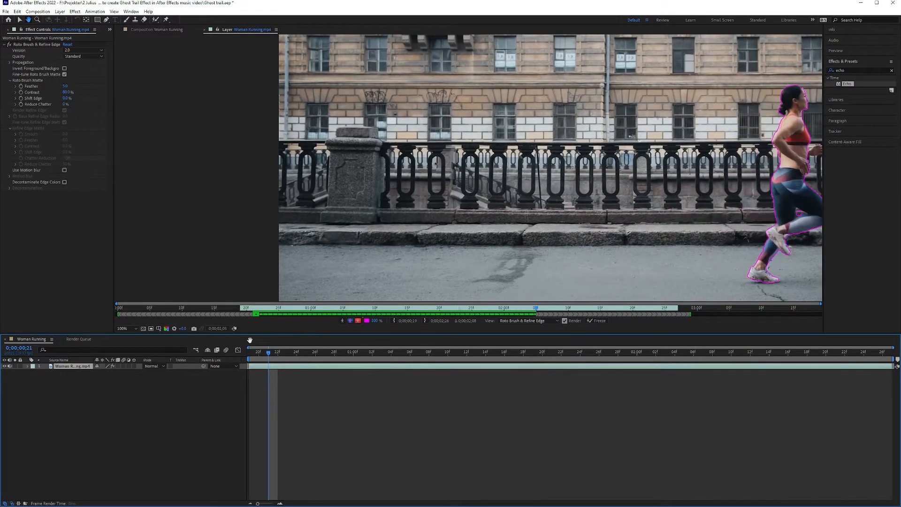
{"action": "key", "text": "space"}
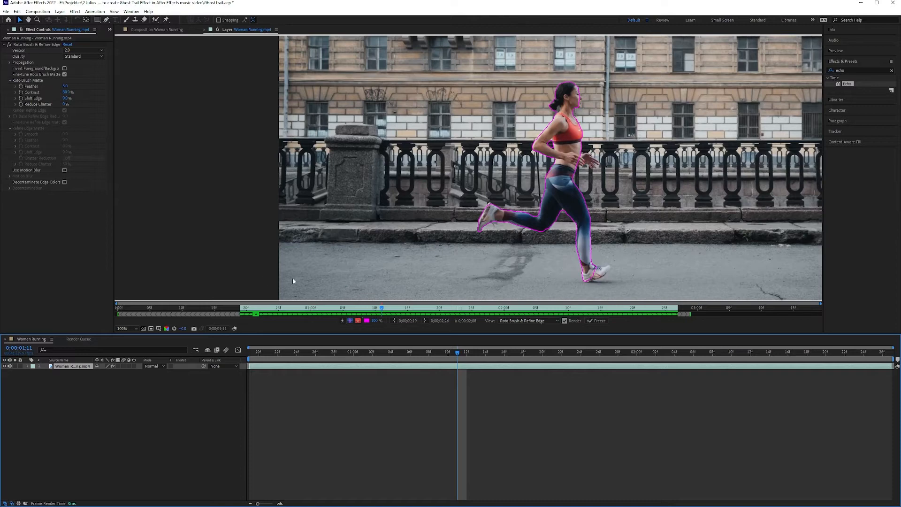
{"action": "key", "text": "space"}
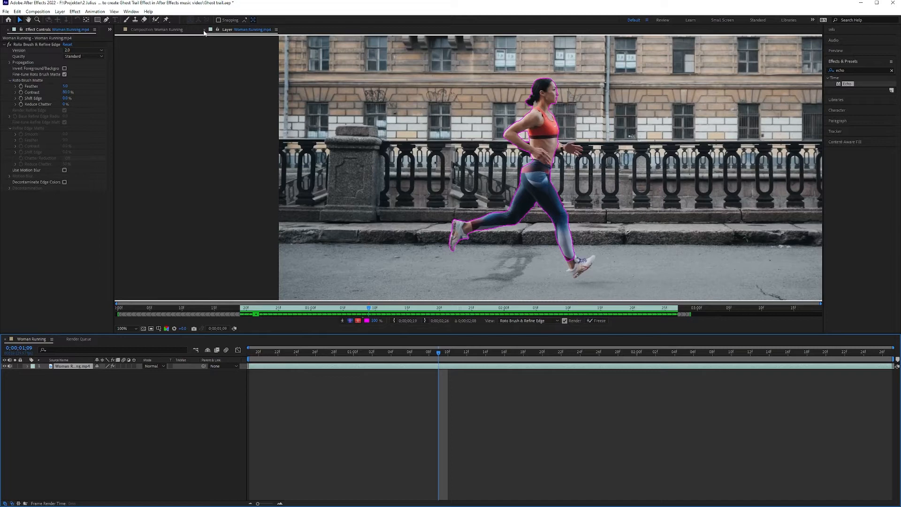
Step: Back in the Woman Running composition, duplicate the runner layer and delete Roto Brush & Refine Edge from the lower copy
{"action": "left_click", "coordinate": [168, 30]}
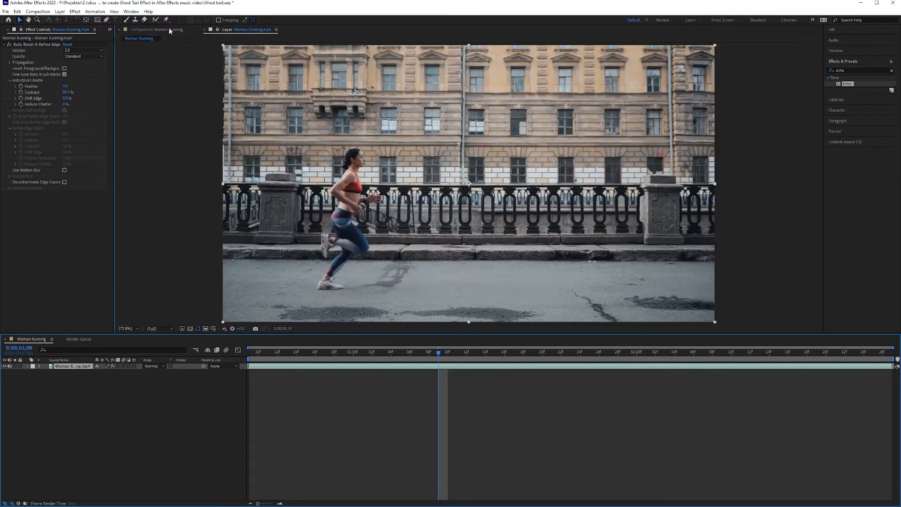
{"action": "left_click_drag", "start_coordinate": [448, 359], "coordinate": [344, 355]}
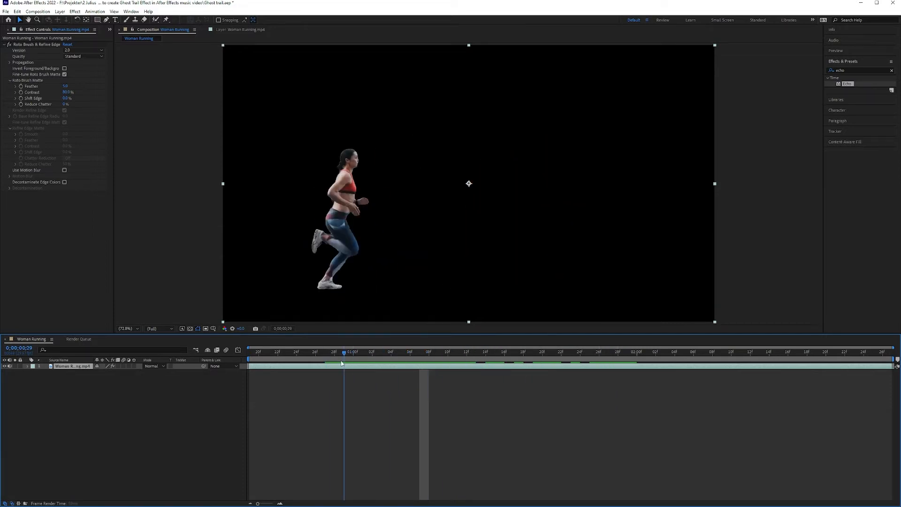
{"action": "key", "text": "ctrl+d"}
{"action": "left_click", "coordinate": [56, 372]}
{"action": "left_click", "coordinate": [28, 373]}
{"action": "left_click", "coordinate": [61, 384]}
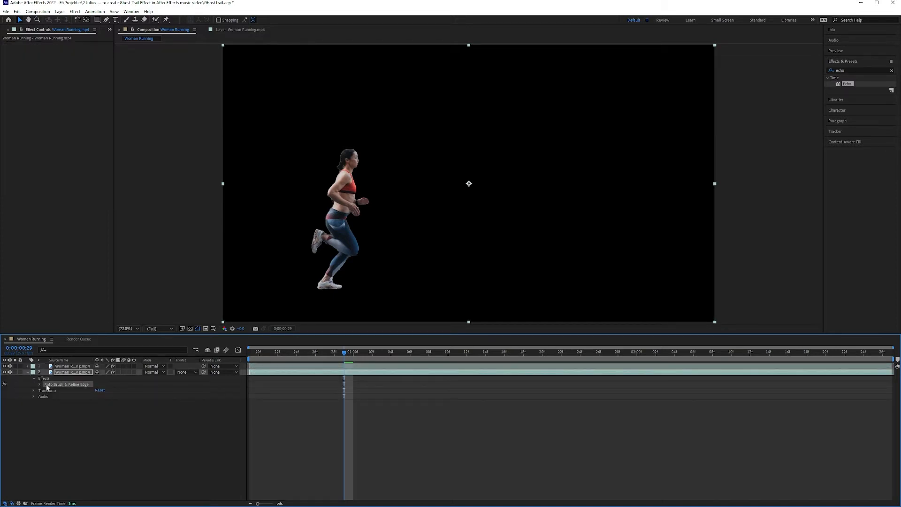
{"action": "key", "text": "Delete"}
Step: Duplicate the cut-out runner layer and apply the Fill effect to the lower of the two cut-outs
{"action": "left_click", "coordinate": [67, 366]}
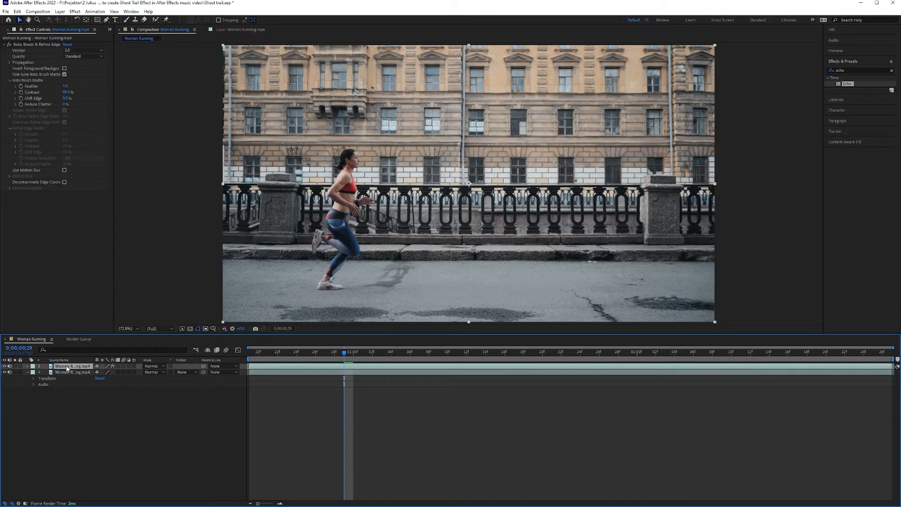
{"action": "key", "text": "ctrl+d"}
{"action": "left_click", "coordinate": [70, 372]}
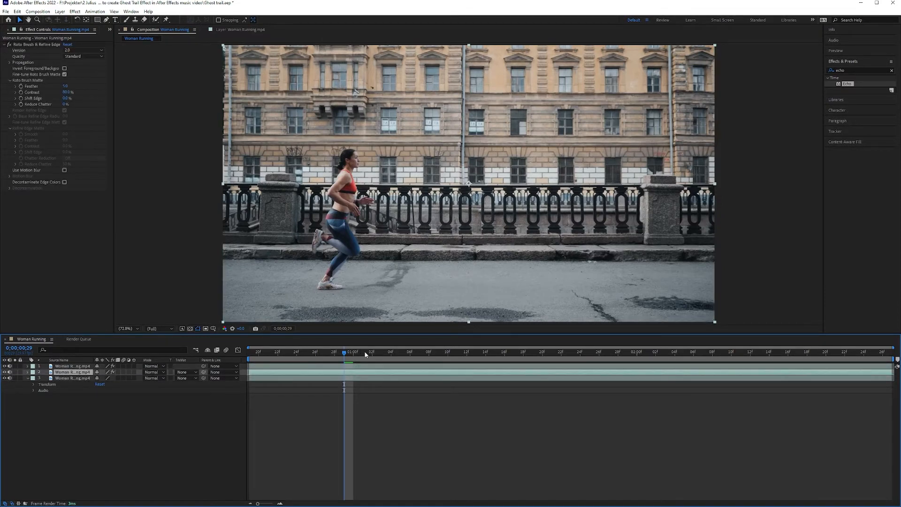
{"action": "double_click", "coordinate": [849, 70]}
{"action": "key", "text": "BackSpace"}
{"action": "type", "text": "fill"}
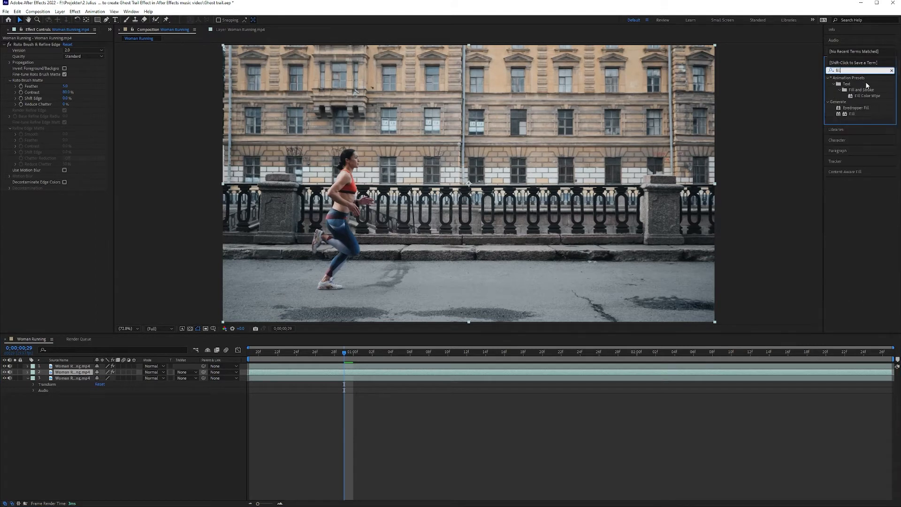
{"action": "left_click_drag", "start_coordinate": [850, 113], "coordinate": [73, 370]}
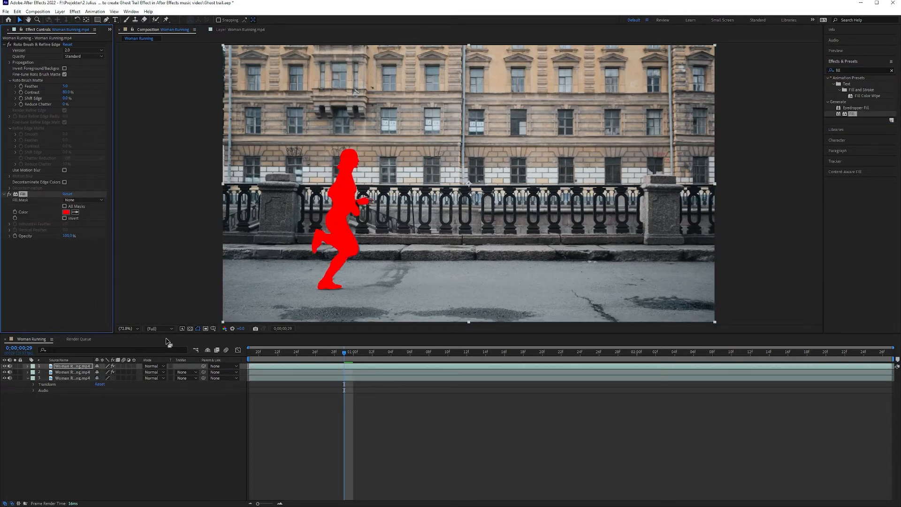
{"action": "key", "text": "ctrl+z"}
{"action": "mouse_move", "coordinate": [853, 116]}
{"action": "left_mouse_down"}
{"action": "mouse_move", "coordinate": [395, 311]}
{"action": "mouse_move", "coordinate": [74, 375]}
{"action": "left_mouse_up"}
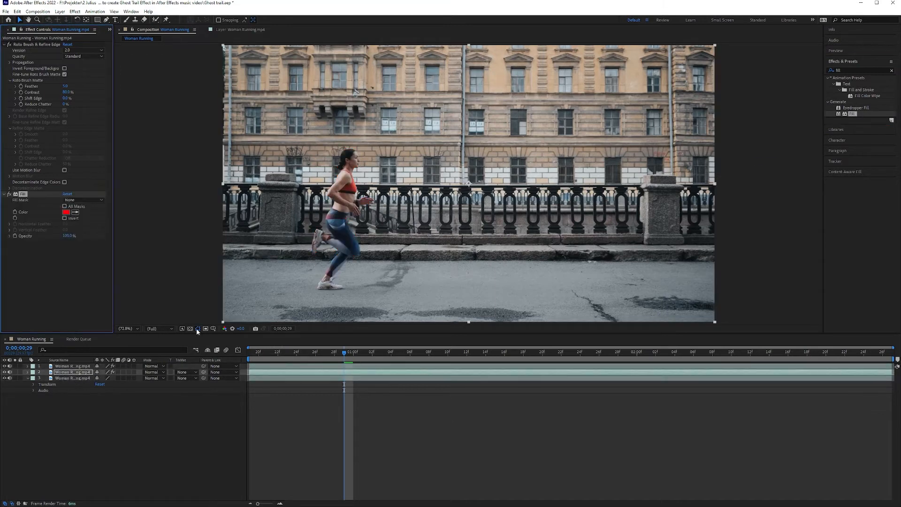
Step: Shift the red-filled layer in time to start at frame 20 and raise its Roto Brush matte feather to about 48
{"action": "left_click_drag", "start_coordinate": [269, 375], "coordinate": [409, 370]}
{"action": "mouse_move", "coordinate": [345, 357]}
{"action": "left_mouse_down"}
{"action": "mouse_move", "coordinate": [493, 346]}
{"action": "mouse_move", "coordinate": [330, 369]}
{"action": "left_mouse_up"}
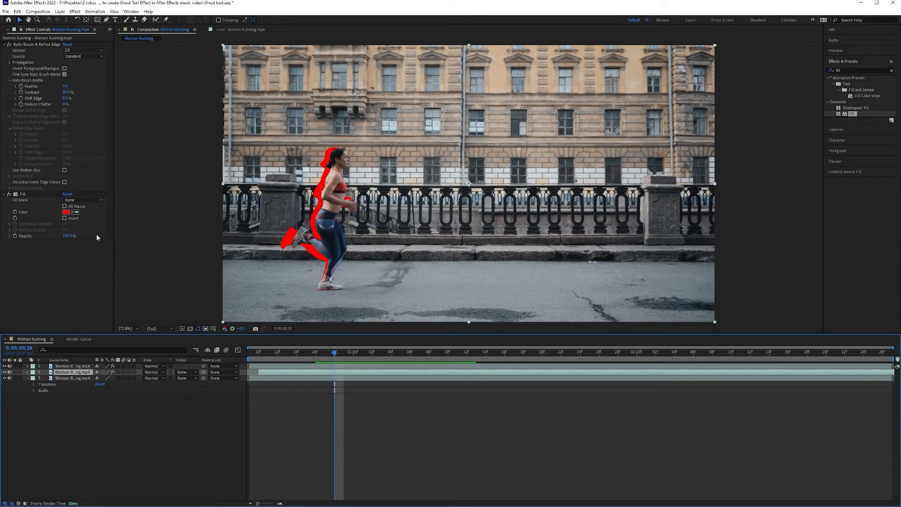
{"action": "left_click_drag", "start_coordinate": [72, 86], "coordinate": [246, 112]}
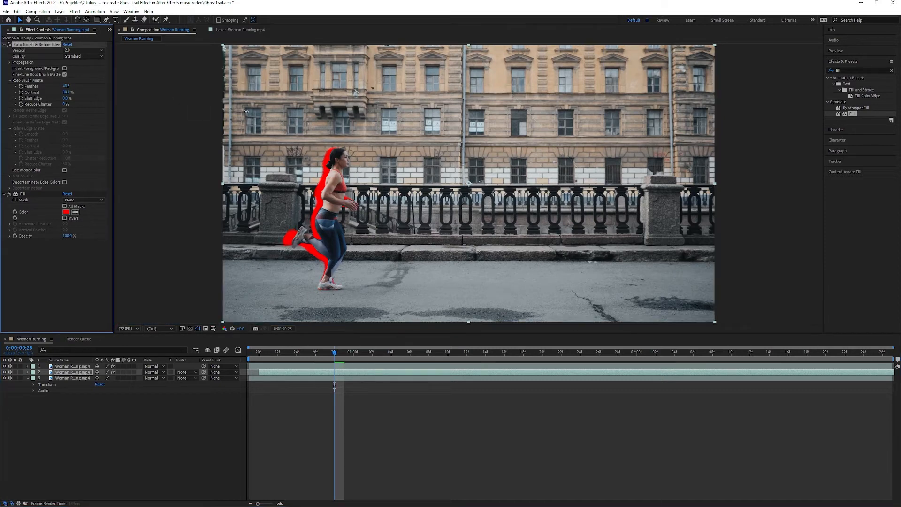
{"action": "left_click_drag", "start_coordinate": [333, 359], "coordinate": [406, 354]}
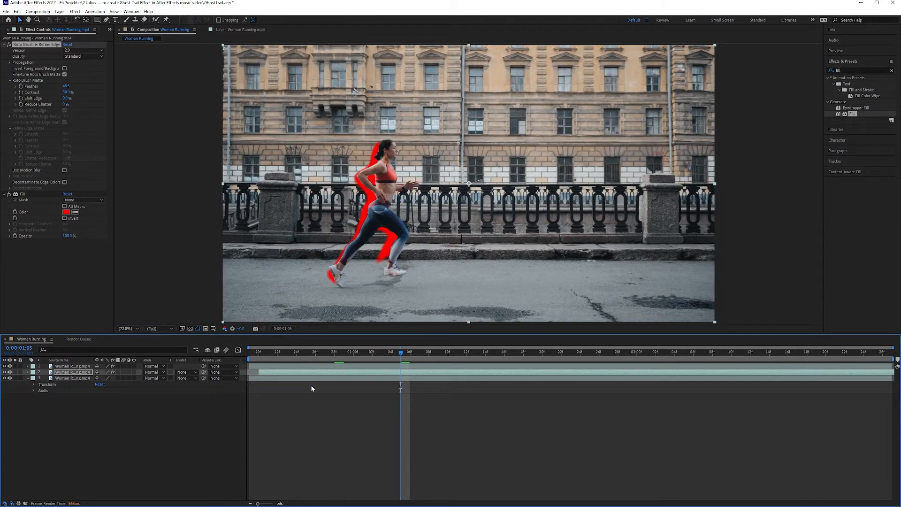
Step: Set the red-filled layer's blending mode to Color Dodge
{"action": "left_click", "coordinate": [161, 372]}
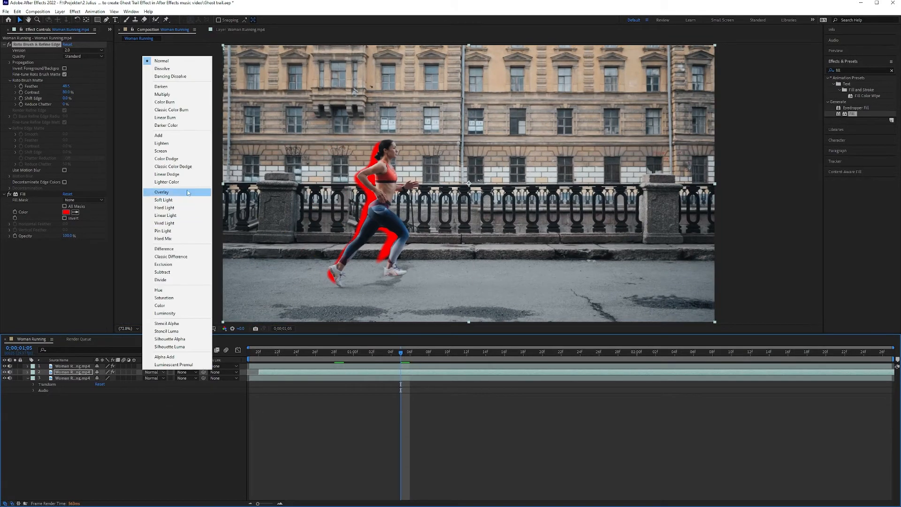
{"action": "left_click", "coordinate": [181, 160]}
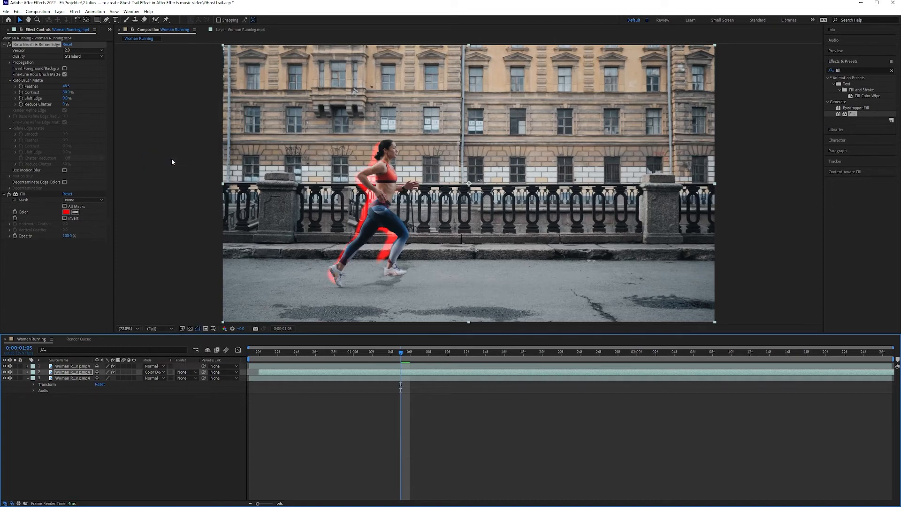
{"action": "left_click_drag", "start_coordinate": [410, 353], "coordinate": [337, 367]}
Step: Duplicate the red-filled layer twice and shift the copies to start at frames 22 and 24
{"action": "key", "text": "ctrl+d"}
{"action": "key", "text": "ctrl+d"}
{"action": "left_click", "coordinate": [84, 378]}
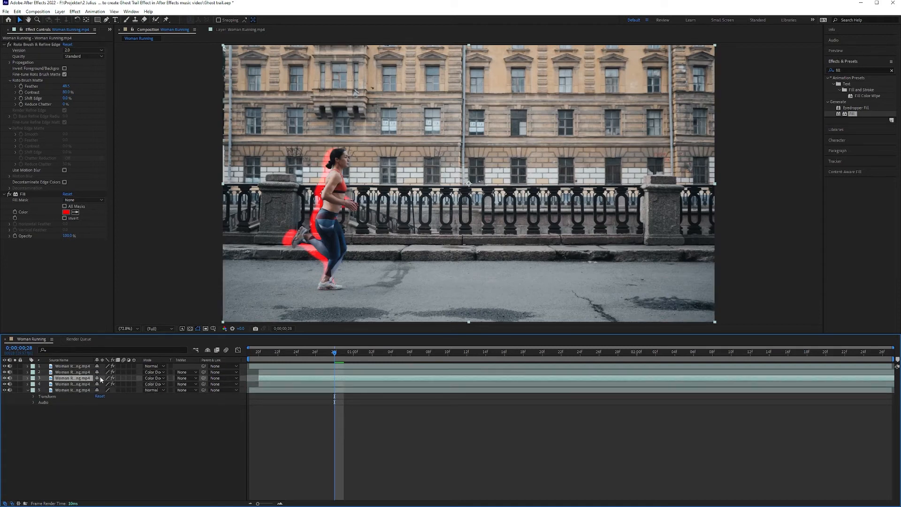
{"action": "left_click_drag", "start_coordinate": [283, 378], "coordinate": [317, 372]}
{"action": "left_click", "coordinate": [85, 372]}
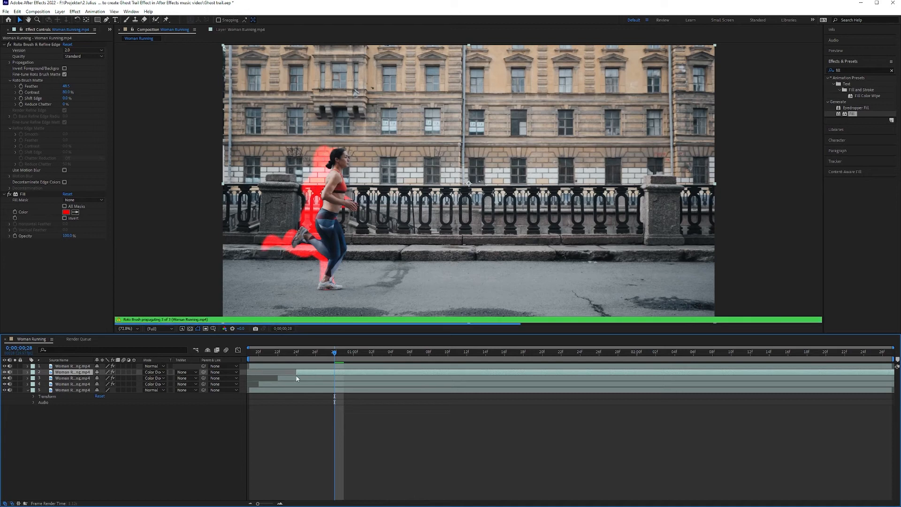
Step: Set the Fill colour to green on the copy starting at frame 24 and to cyan (00FCFF) on the copy starting at frame 22
{"action": "left_click", "coordinate": [66, 212]}
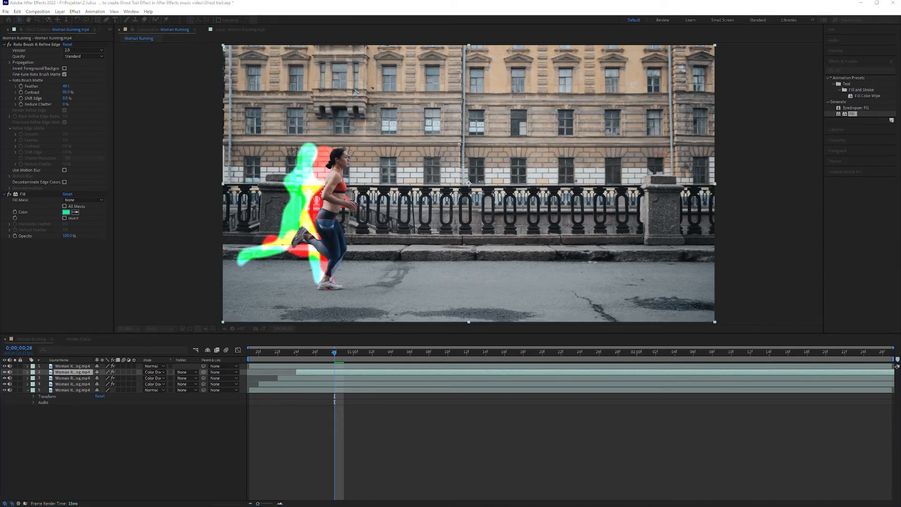
{"action": "key", "text": "Return"}
{"action": "left_click", "coordinate": [68, 378]}
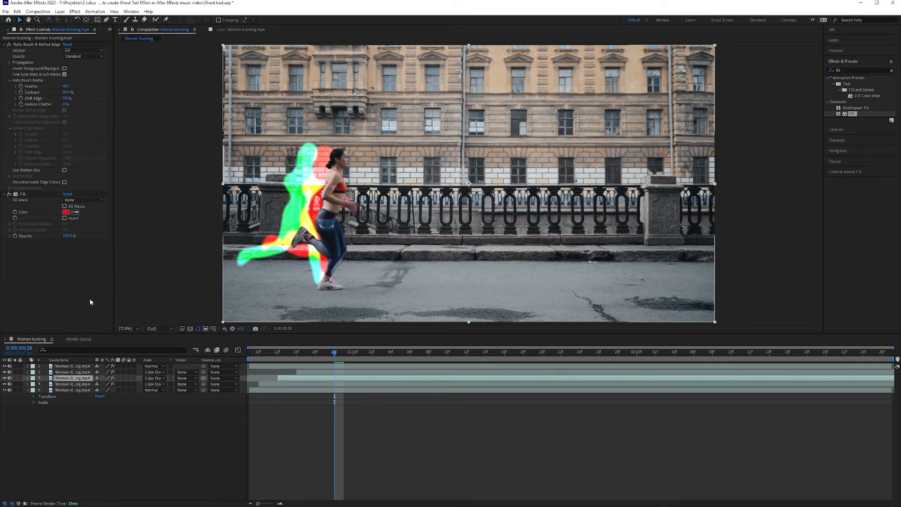
{"action": "left_click", "coordinate": [66, 213]}
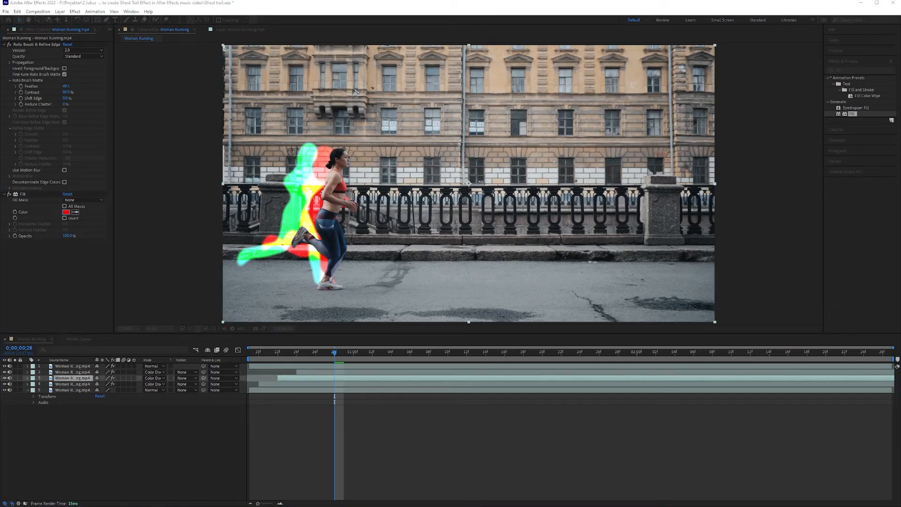
{"action": "left_click_drag", "start_coordinate": [123, 201], "coordinate": [167, 186]}
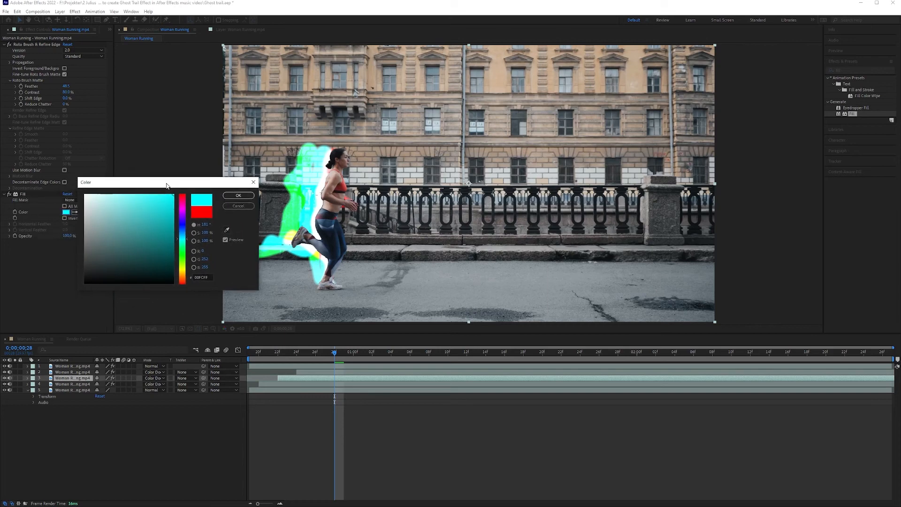
{"action": "left_click", "coordinate": [238, 195]}
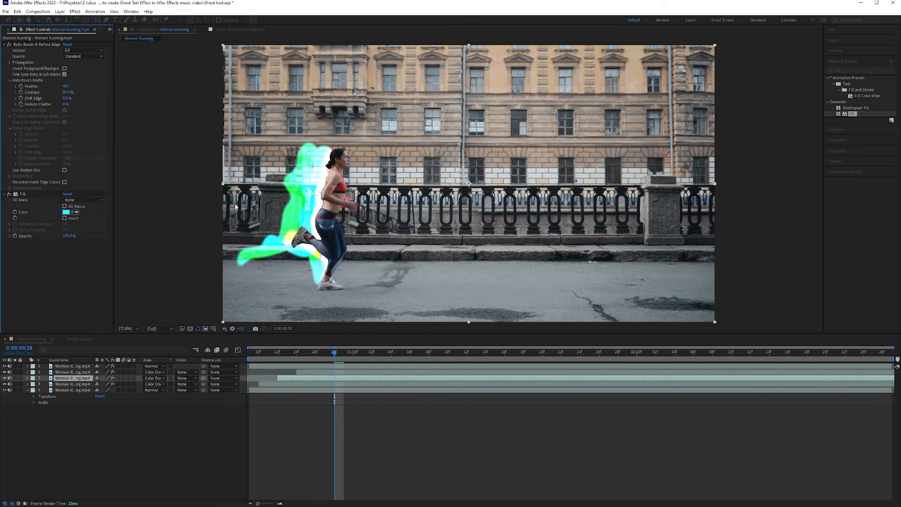
Step: Set the Fill colour of the ghost layer starting at frame 20 to light pink (FF87FE)
{"action": "key", "text": "ctrl+Down"}
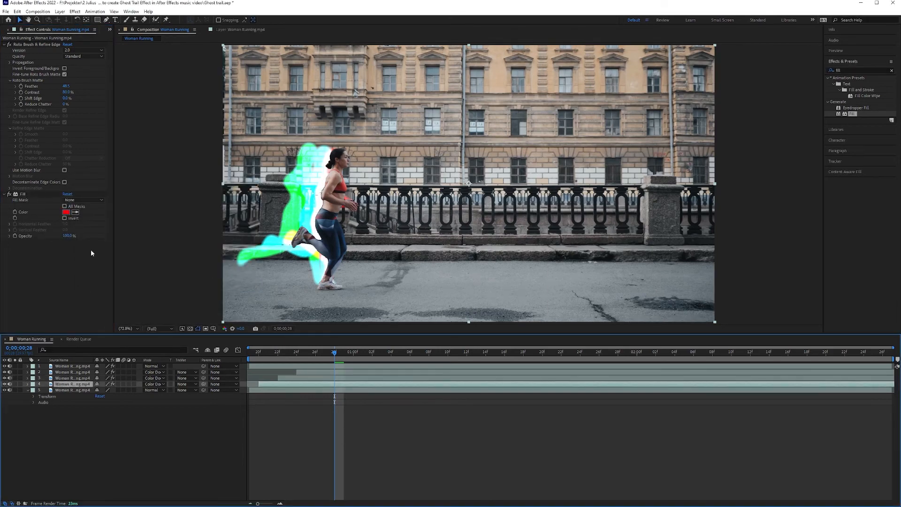
{"action": "left_click", "coordinate": [66, 214]}
{"action": "left_click_drag", "start_coordinate": [182, 217], "coordinate": [182, 197]}
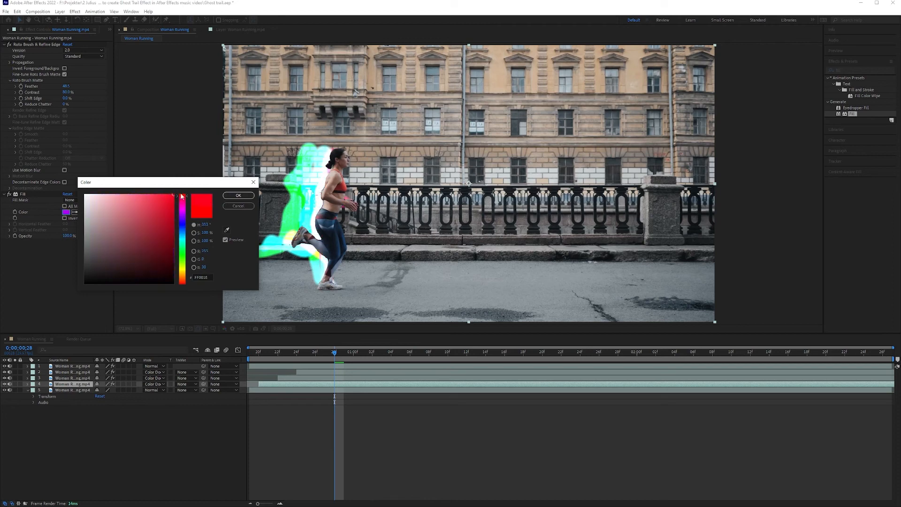
{"action": "left_click_drag", "start_coordinate": [121, 194], "coordinate": [126, 191]}
{"action": "left_click", "coordinate": [184, 211]}
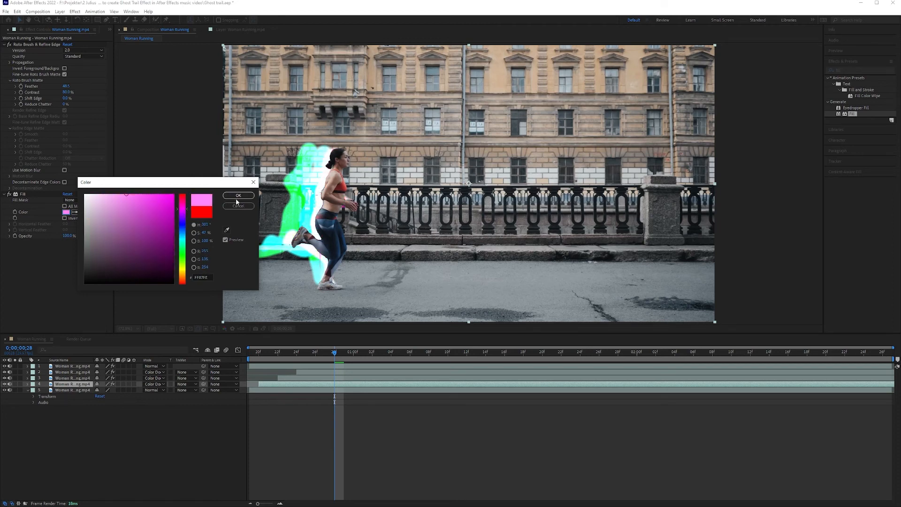
{"action": "left_click", "coordinate": [239, 195]}
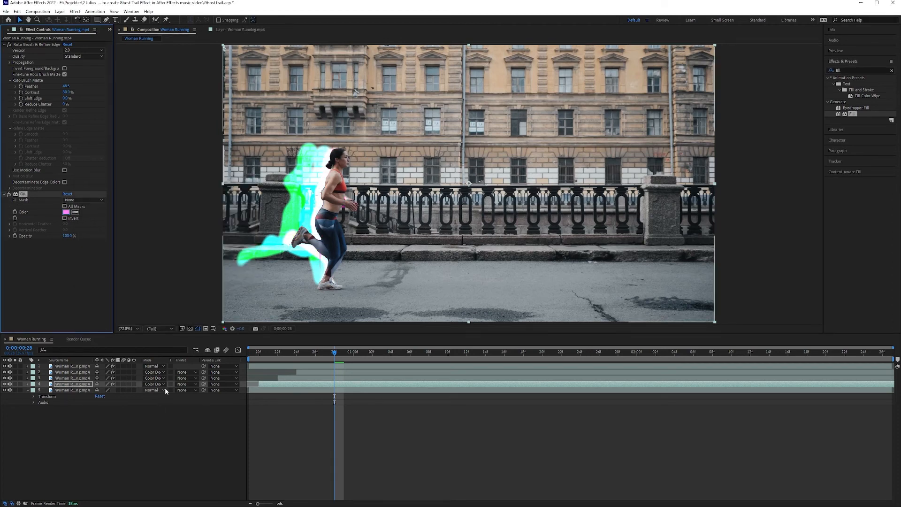
Step: Try the Screen blending mode on the pink ghost layer and Add on the cyan ghost layer
{"action": "left_click", "coordinate": [159, 384]}
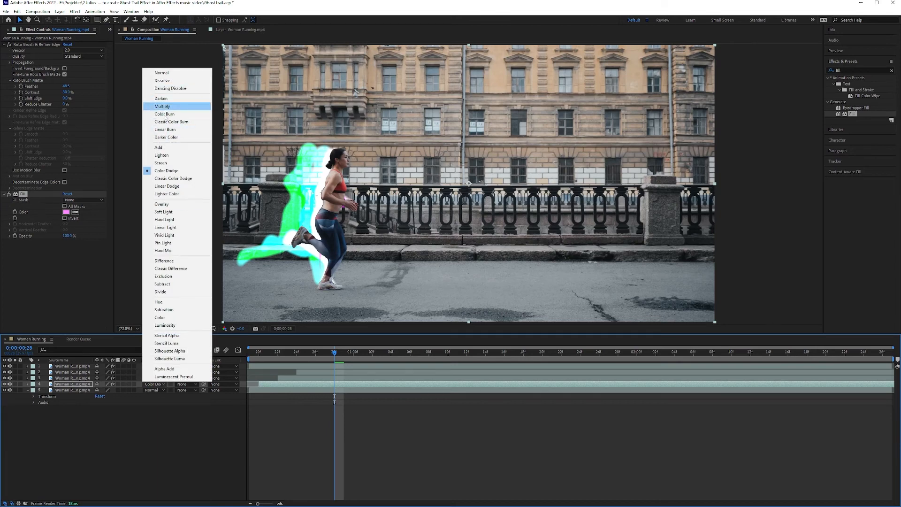
{"action": "left_click", "coordinate": [162, 163]}
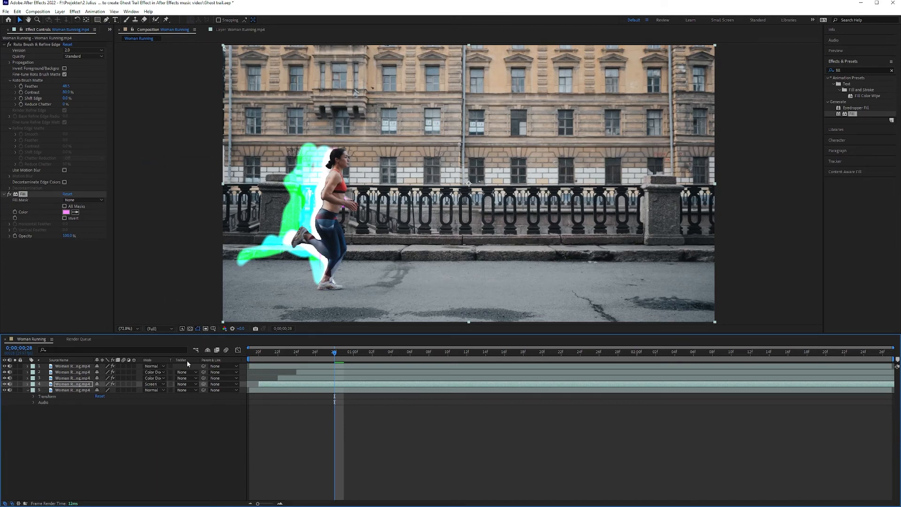
{"action": "left_click", "coordinate": [159, 378]}
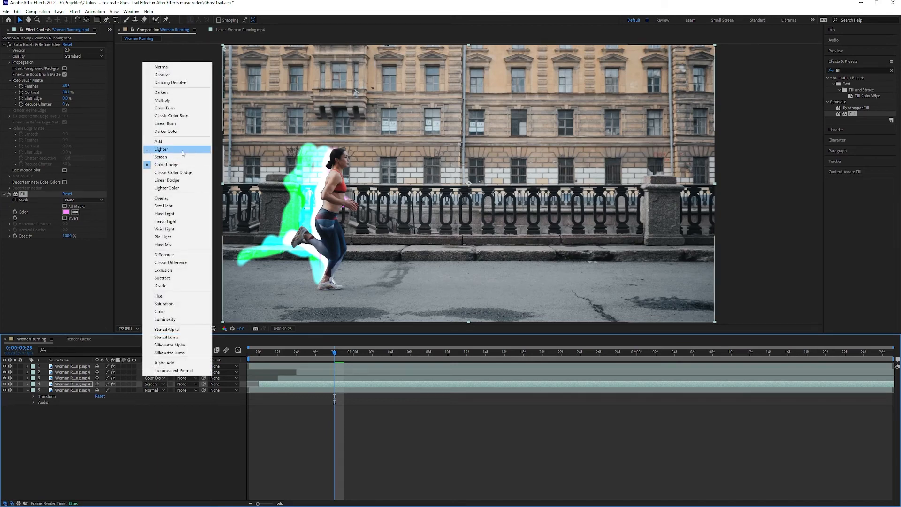
{"action": "left_click", "coordinate": [159, 141]}
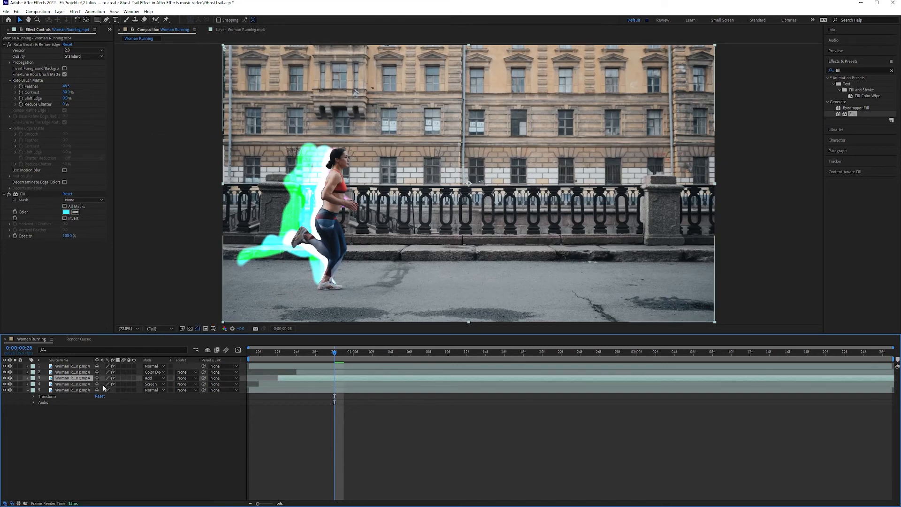
Step: Set the cyan layer's blending mode to Color Dodge and the pink layer's to Normal, and check the trail along the timeline
{"action": "left_click", "coordinate": [163, 378]}
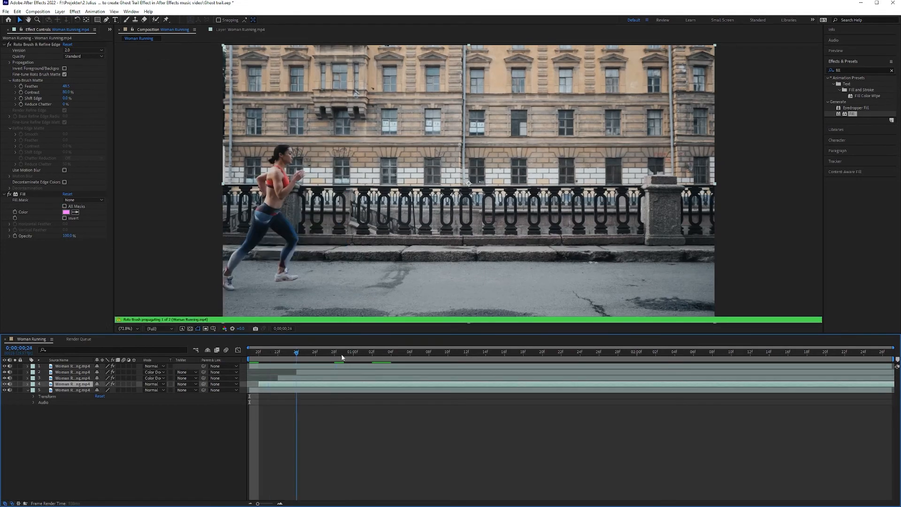
{"action": "left_click_drag", "start_coordinate": [341, 354], "coordinate": [391, 354]}
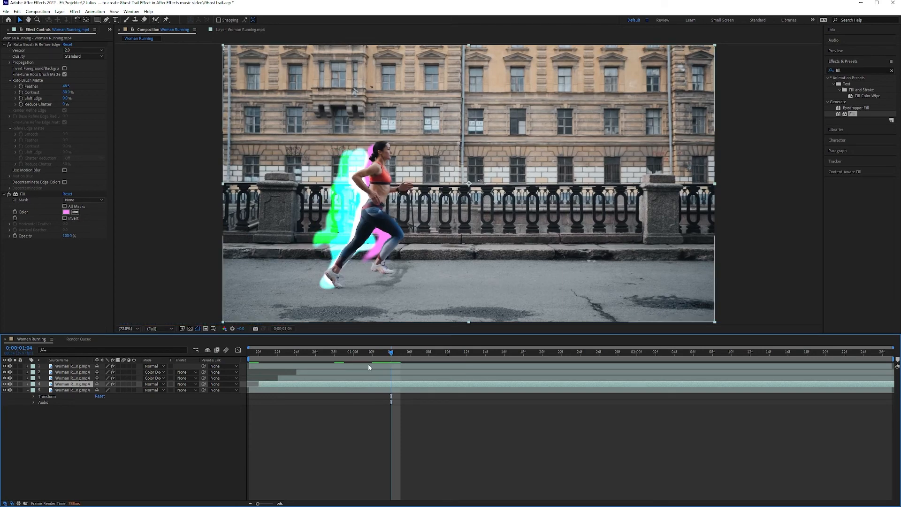
{"action": "left_click_drag", "start_coordinate": [391, 353], "coordinate": [215, 348]}
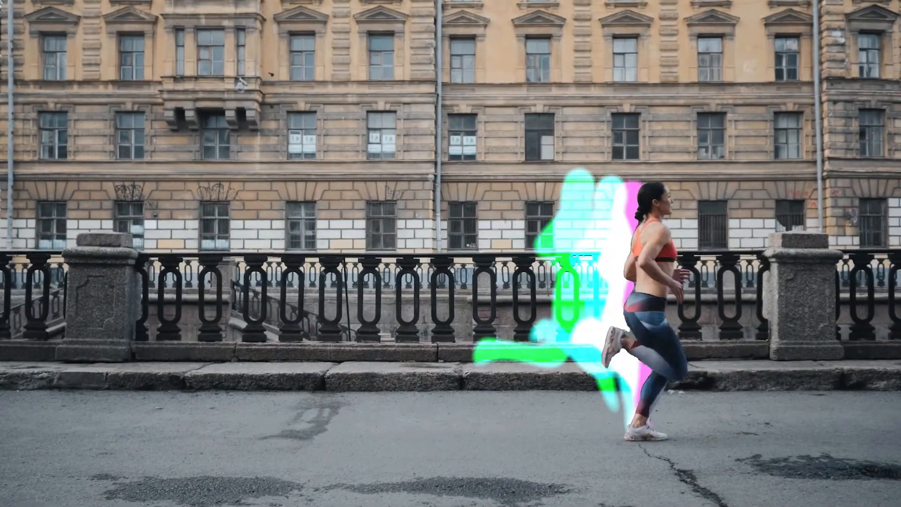